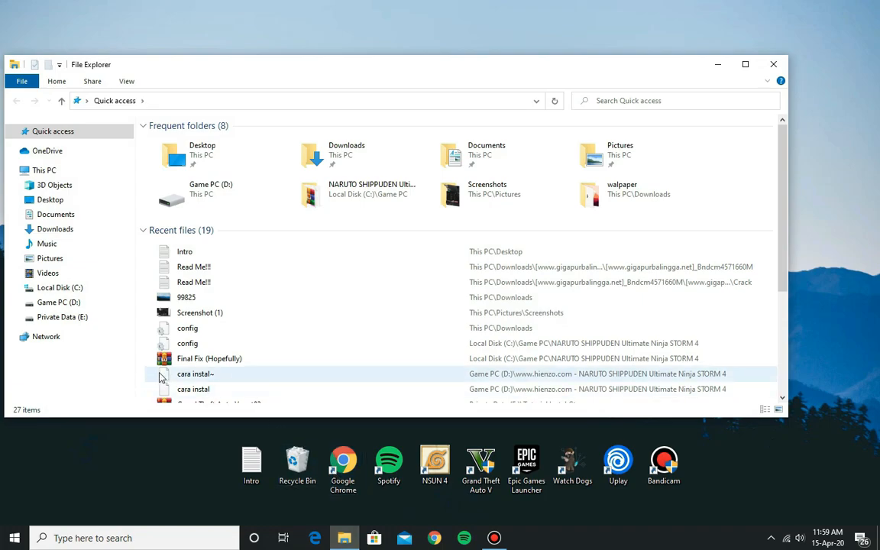
Install FileZilla Server 0.9.60 from the FTP Server folder in Downloads, keeping the default components, install location and startup settings.
click(54, 232)
double_click(535, 207)
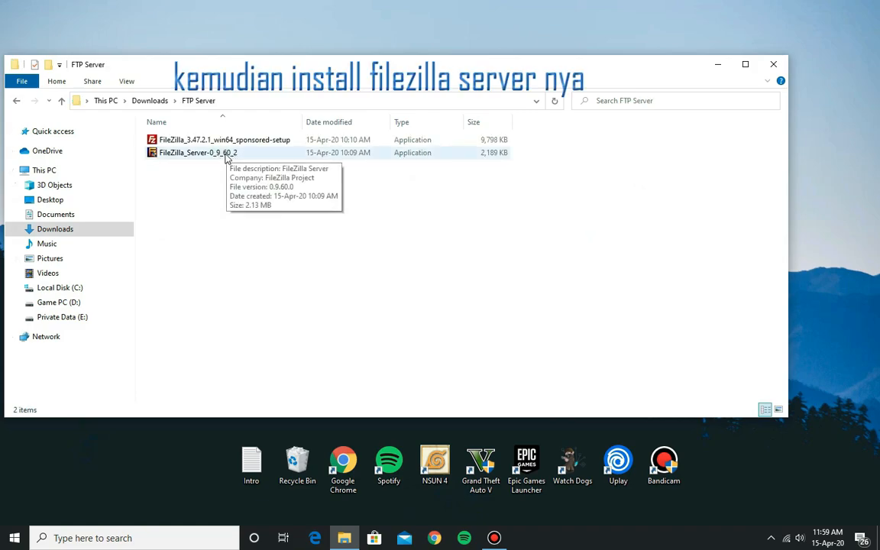
double_click(226, 155)
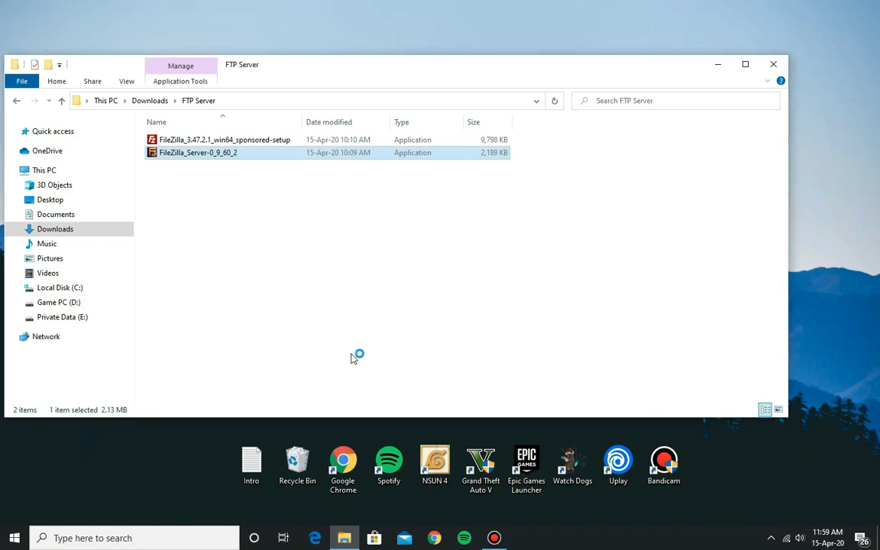
click(509, 366)
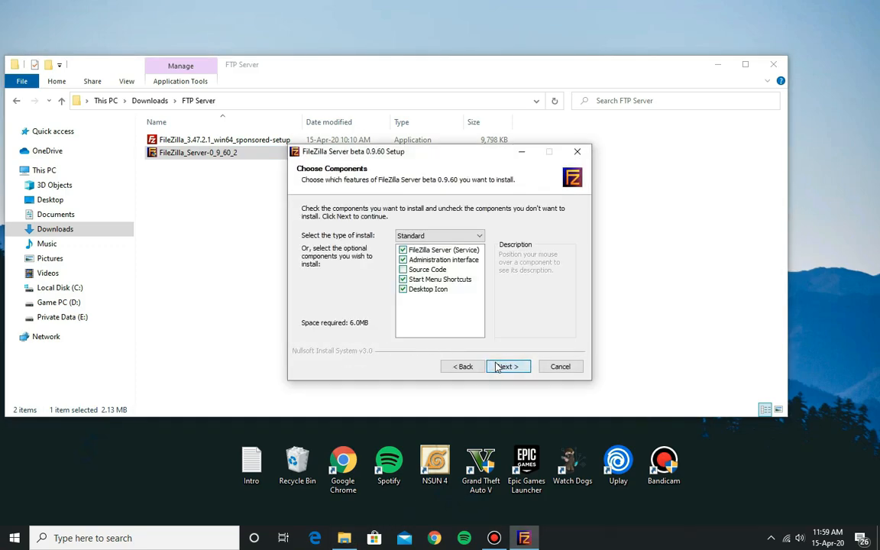
click(502, 367)
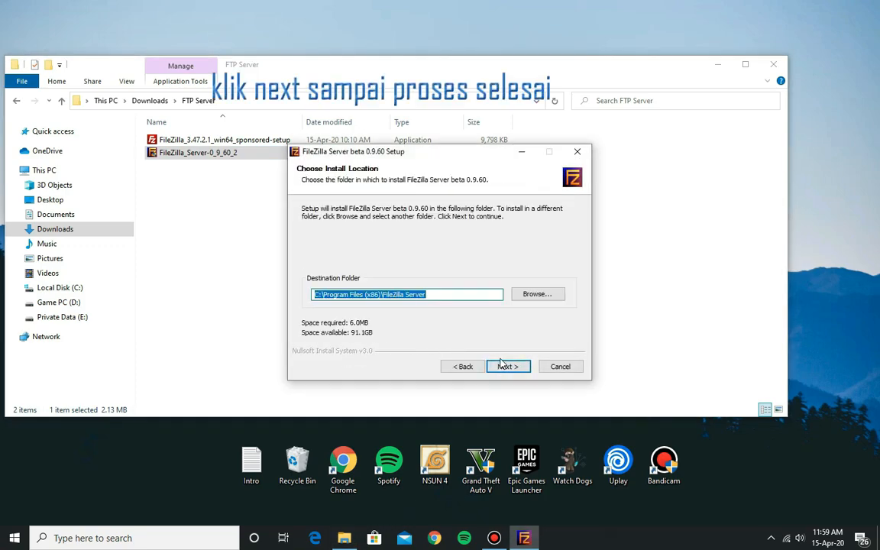
click(504, 367)
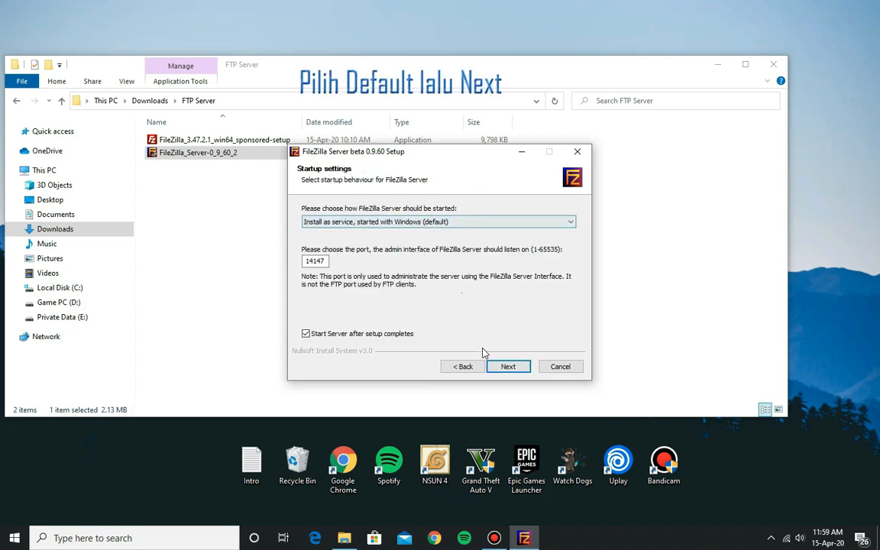
click(507, 367)
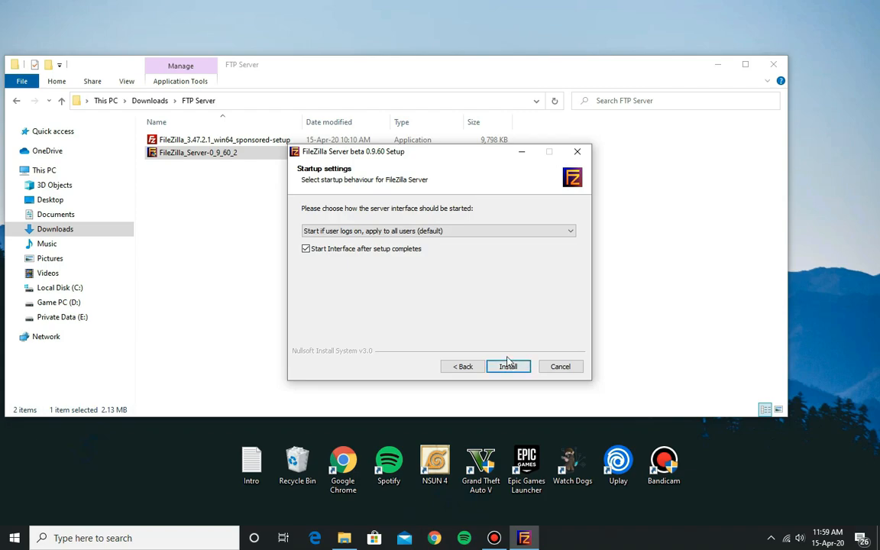
click(509, 366)
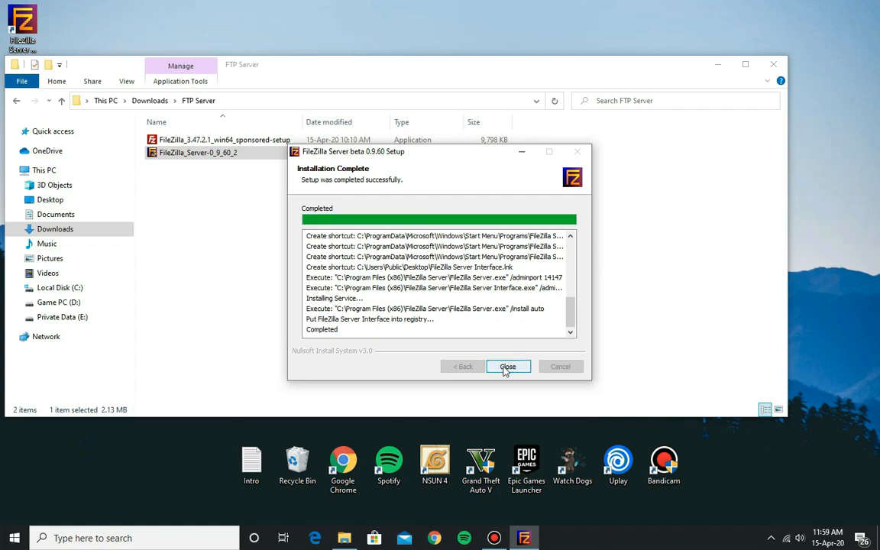
click(506, 367)
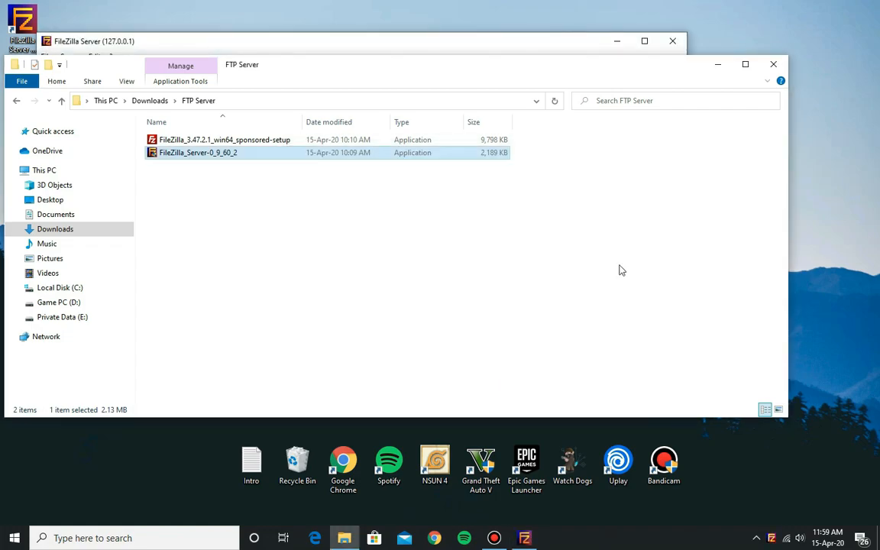
Install FileZilla Client 3.47.2.1 from the FTP Server folder for all users, adding a desktop icon and starting it after setup.
click(717, 64)
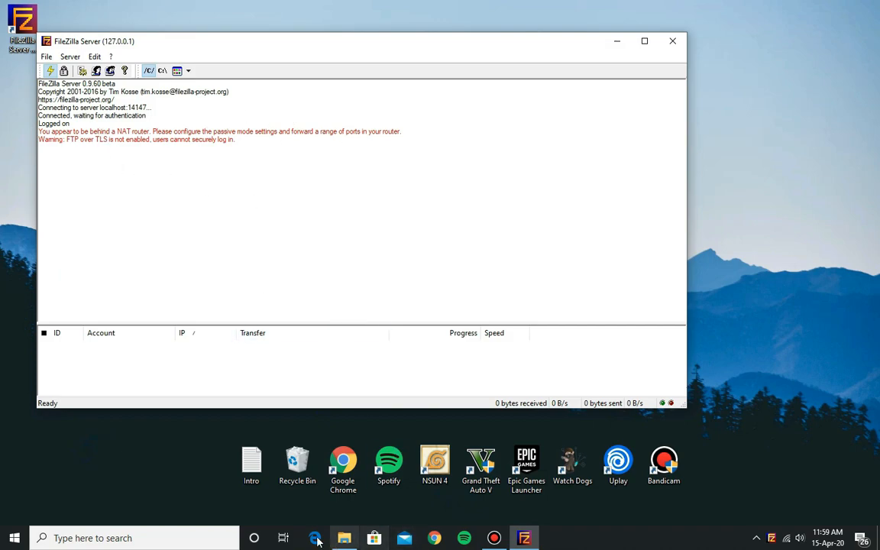
click(345, 538)
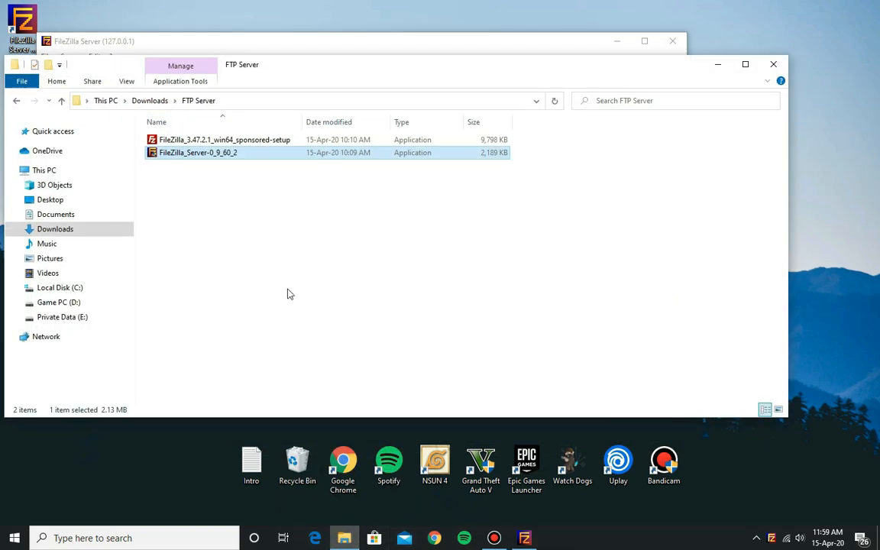
double_click(252, 143)
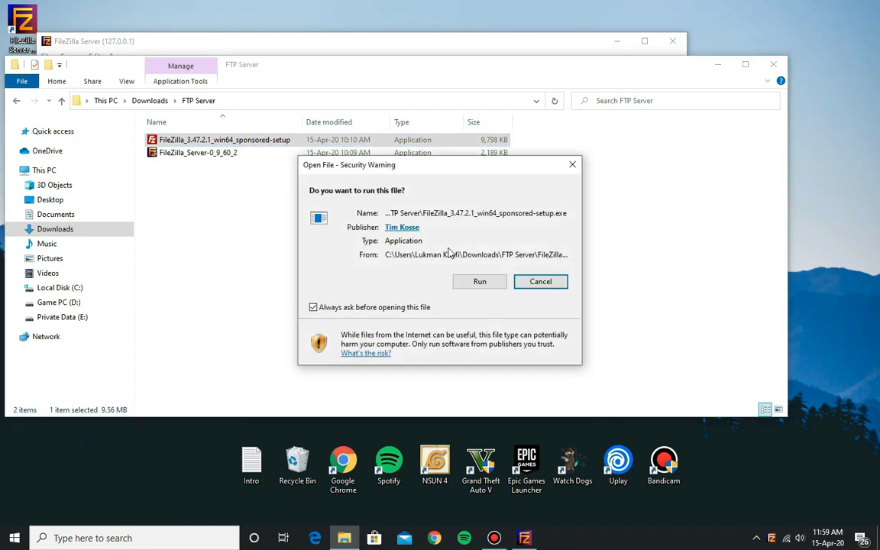
click(475, 281)
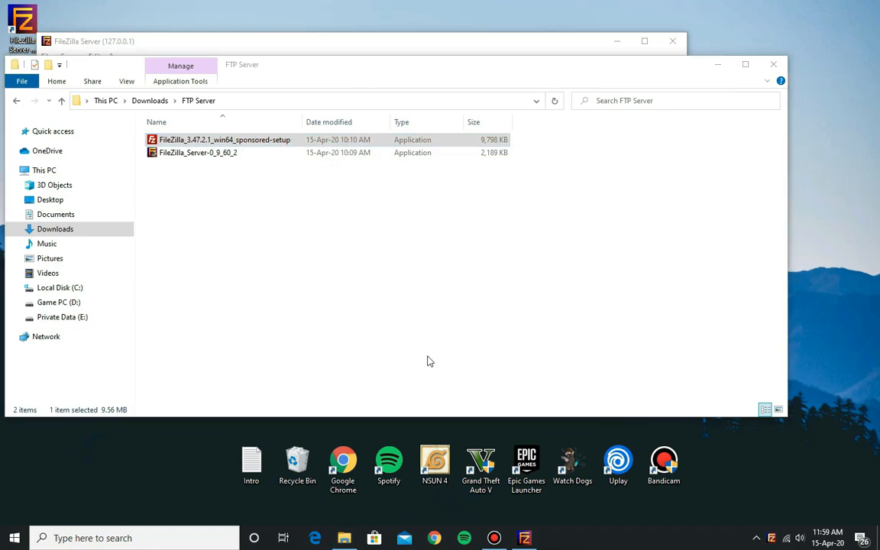
click(502, 368)
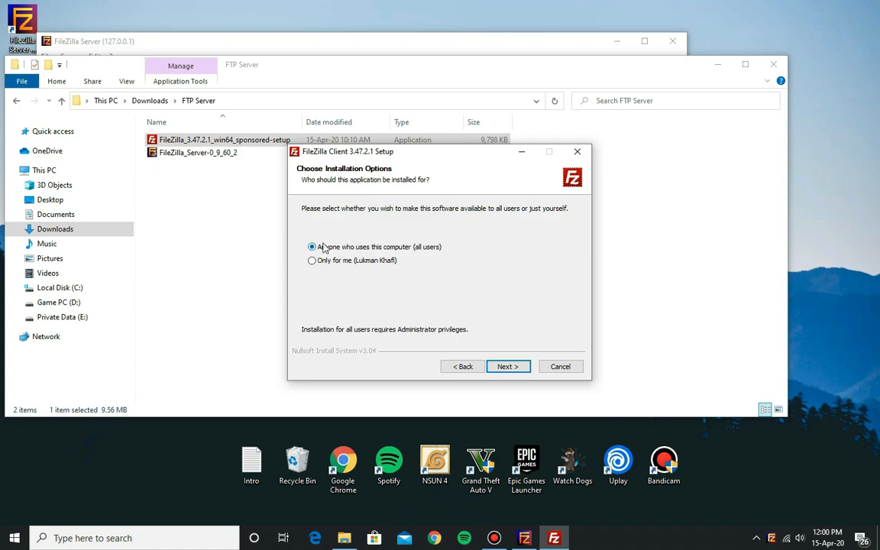
click(507, 367)
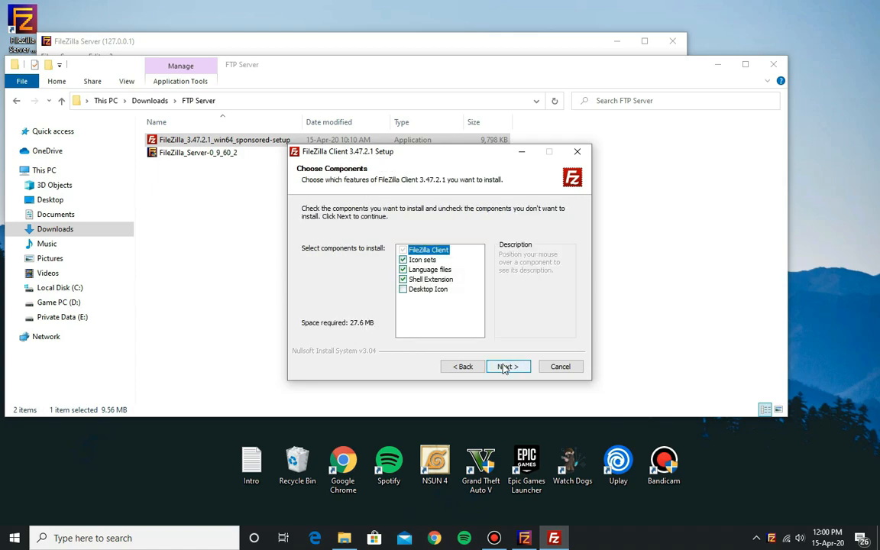
click(402, 289)
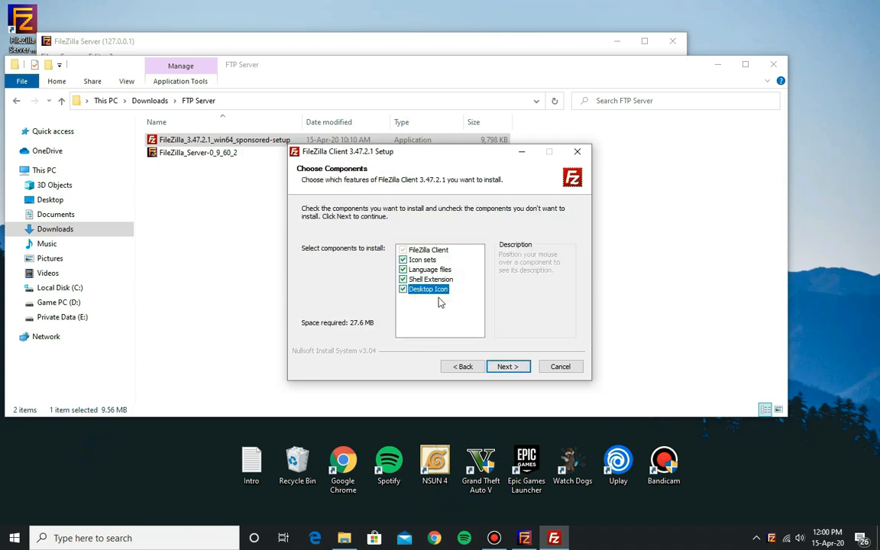
click(507, 367)
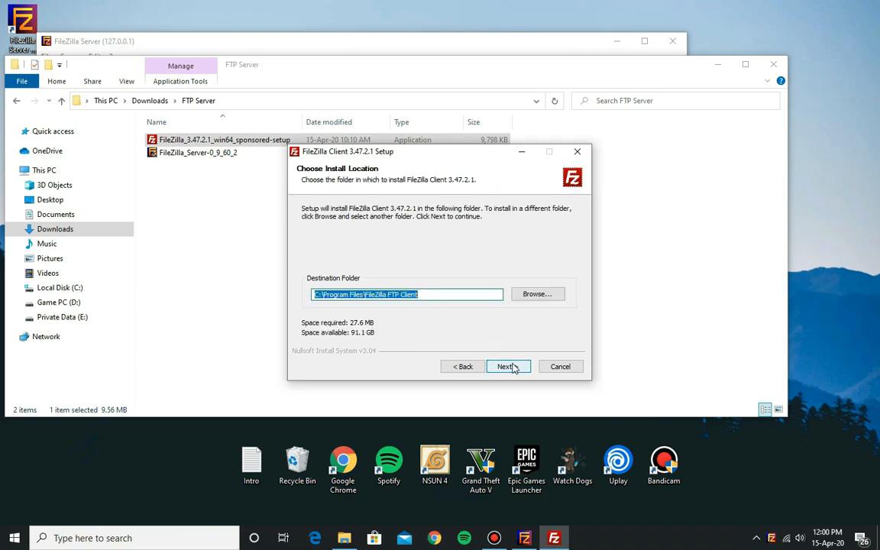
click(512, 368)
click(513, 368)
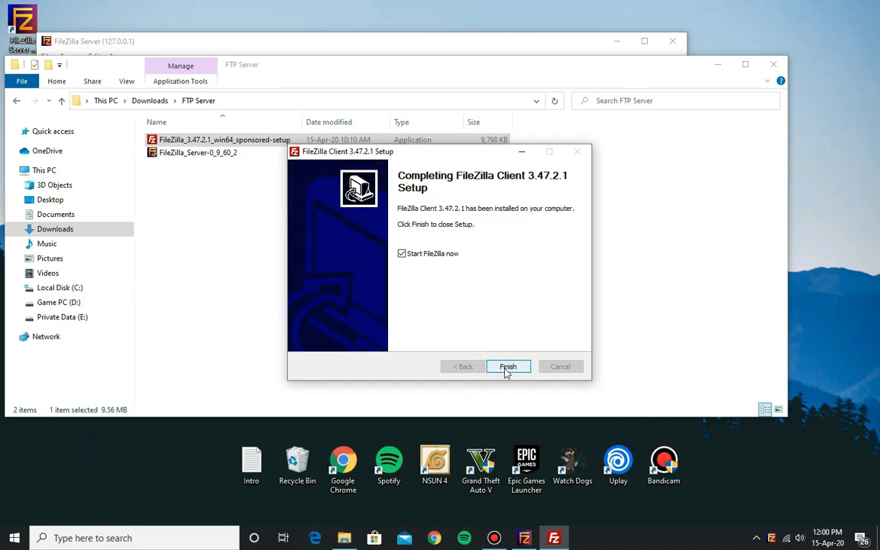
click(508, 368)
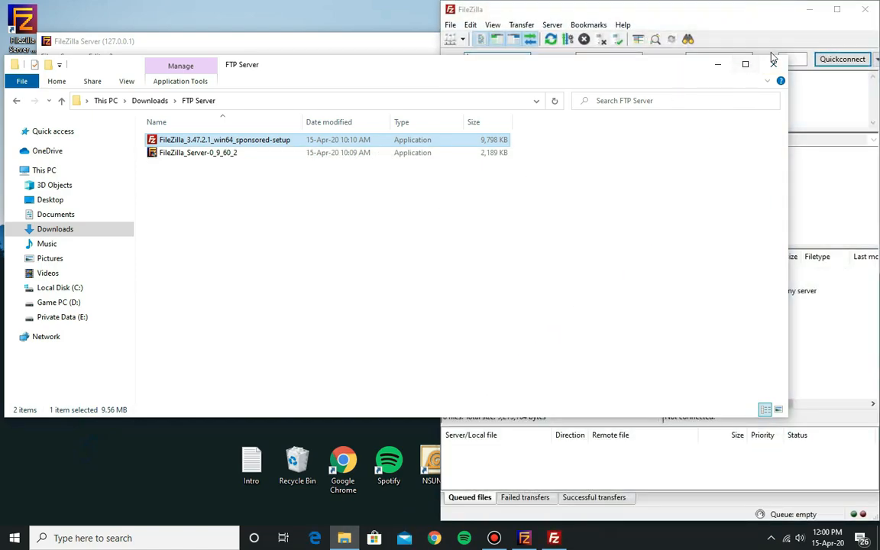
Close the file browser and arrange FileZilla Server and the FileZilla client side by side, with the server on the left half.
click(773, 63)
click(374, 50)
drag(375, 50, 15, 52)
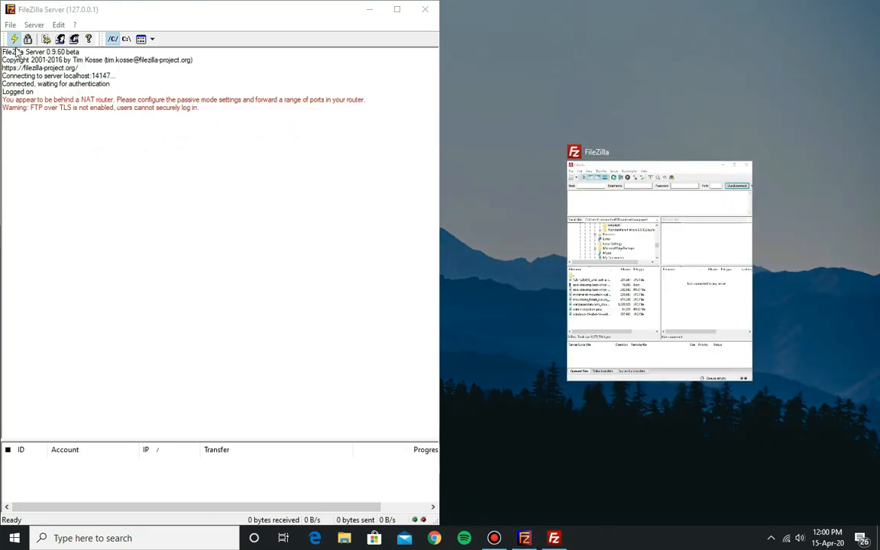
click(611, 230)
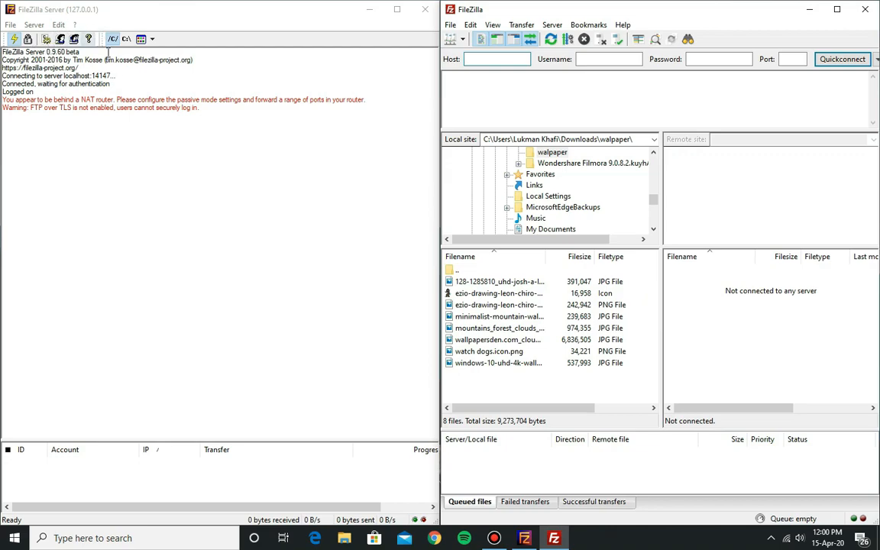
click(157, 165)
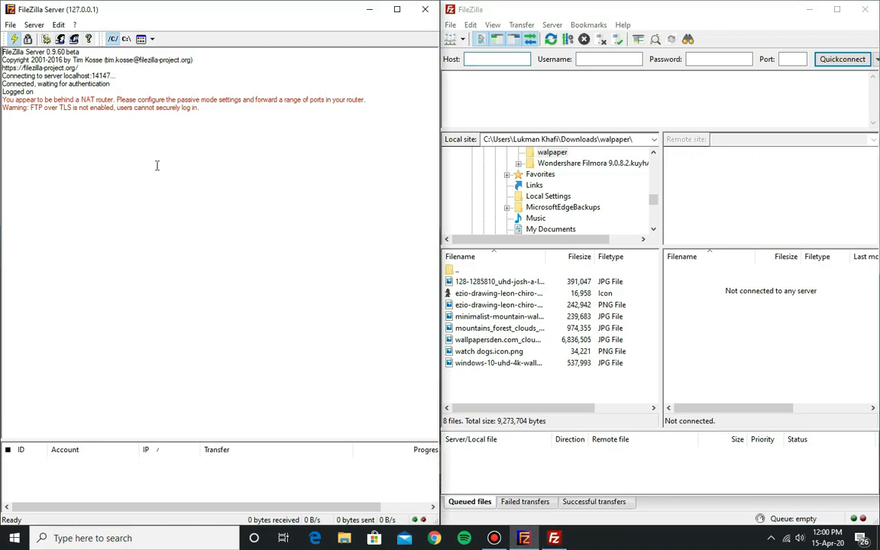
Add a user account on the FileZilla Server with the chosen user name and no group.
click(58, 26)
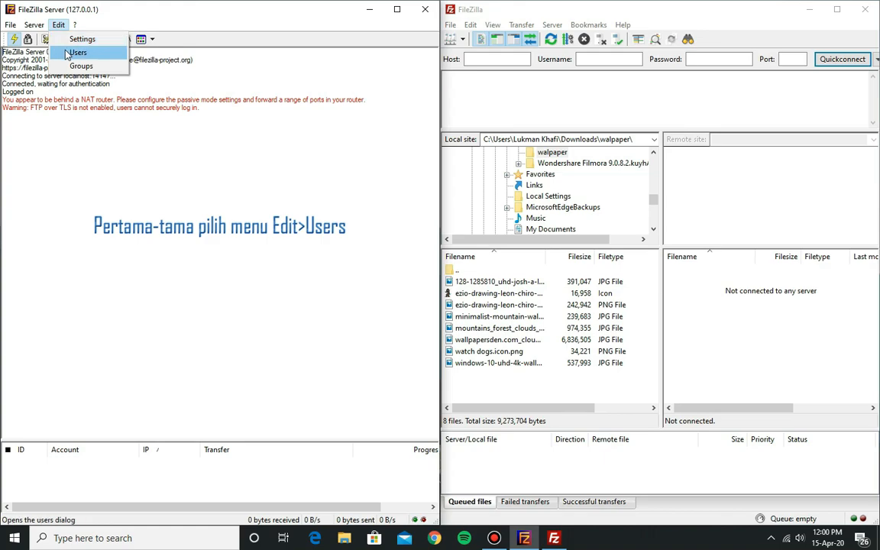
click(76, 52)
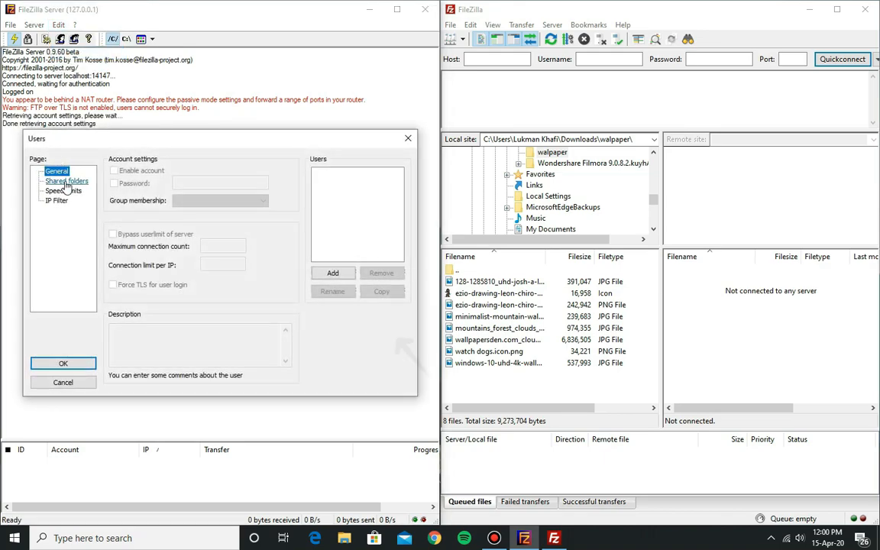
click(333, 273)
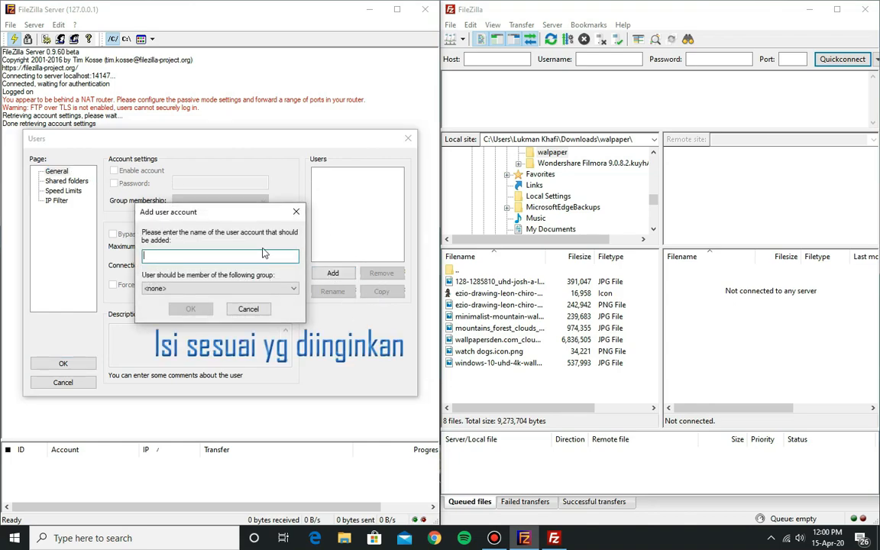
text(serverlukman)
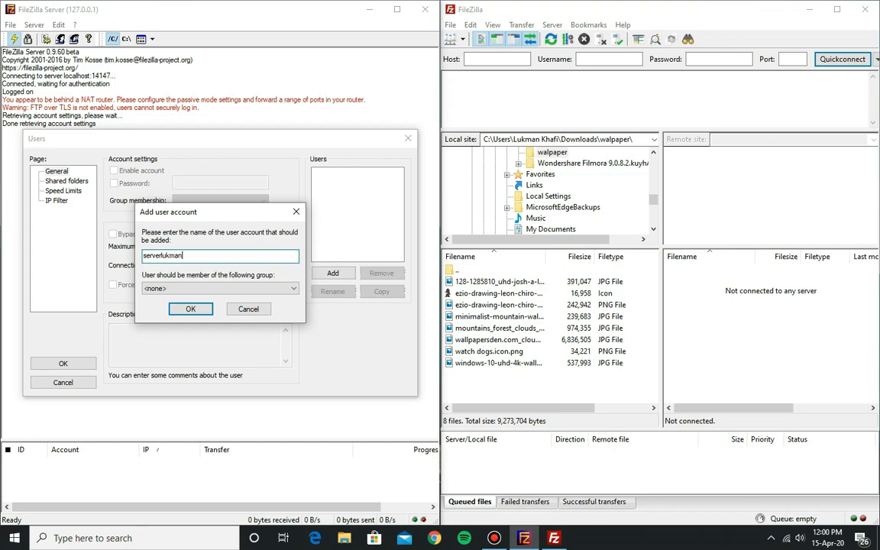
click(190, 309)
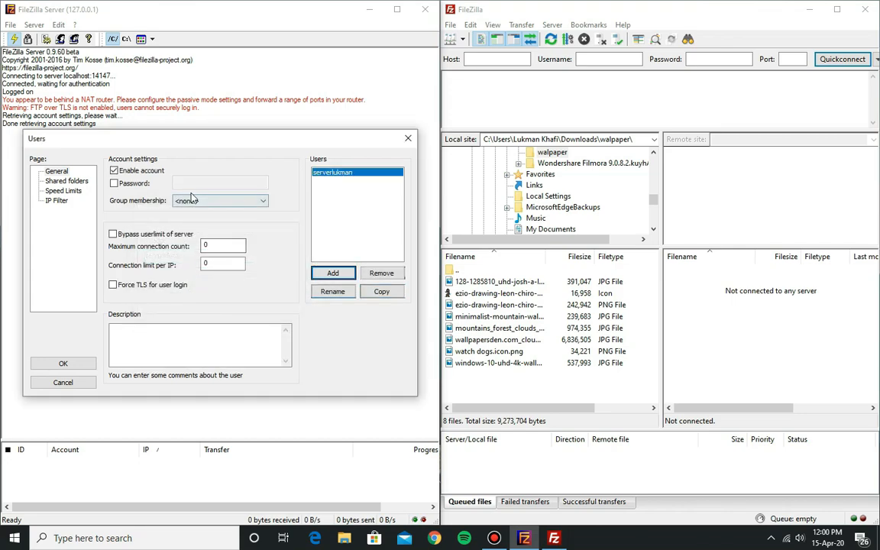
Enable password protection for the new server account and enter the account password.
click(114, 183)
click(199, 182)
text(••••)
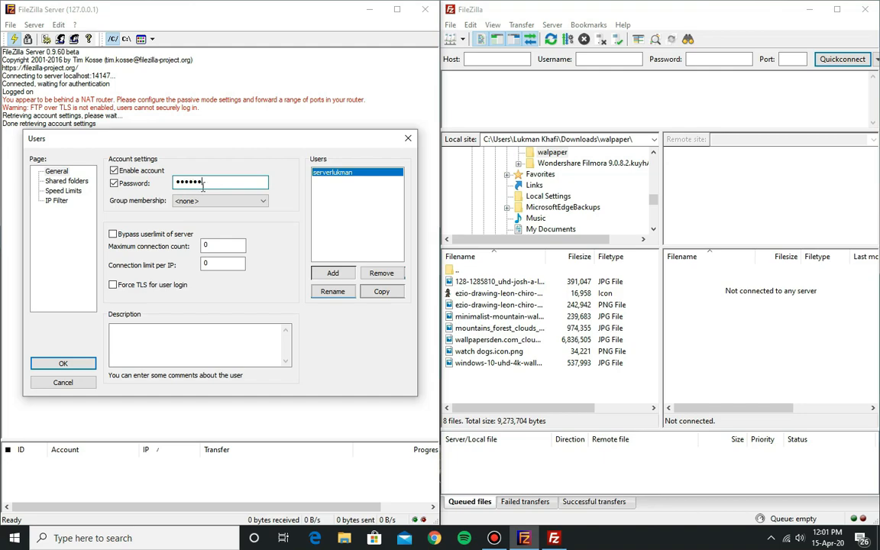
Add a directory entry to the new account's shared folders and dismiss the folder selection without choosing a folder.
click(66, 181)
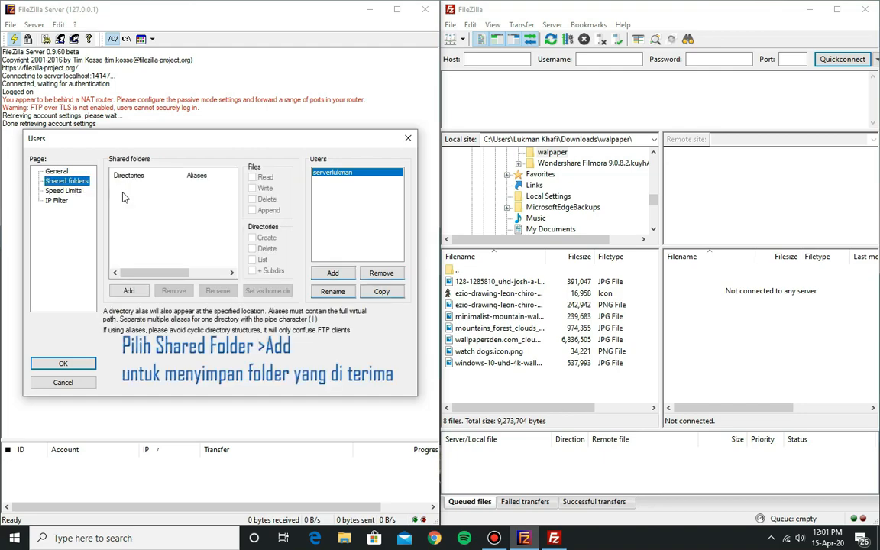
click(129, 290)
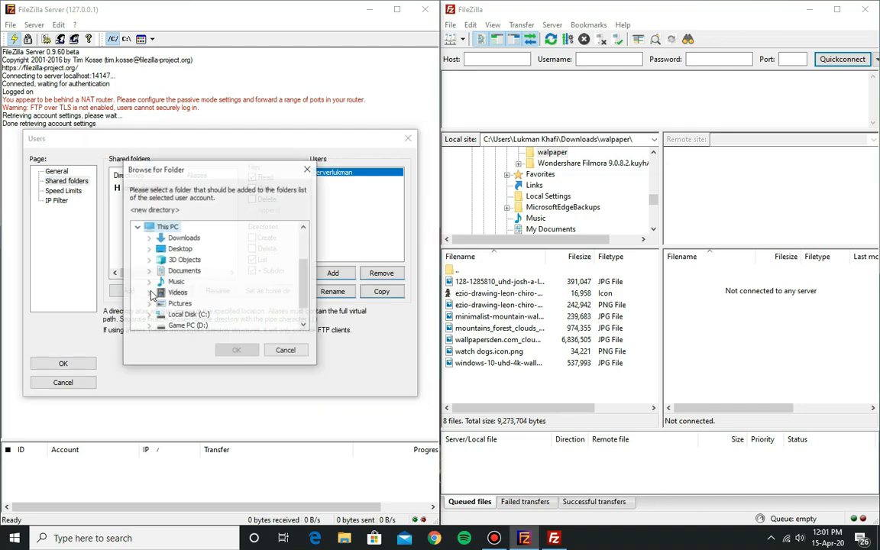
click(308, 173)
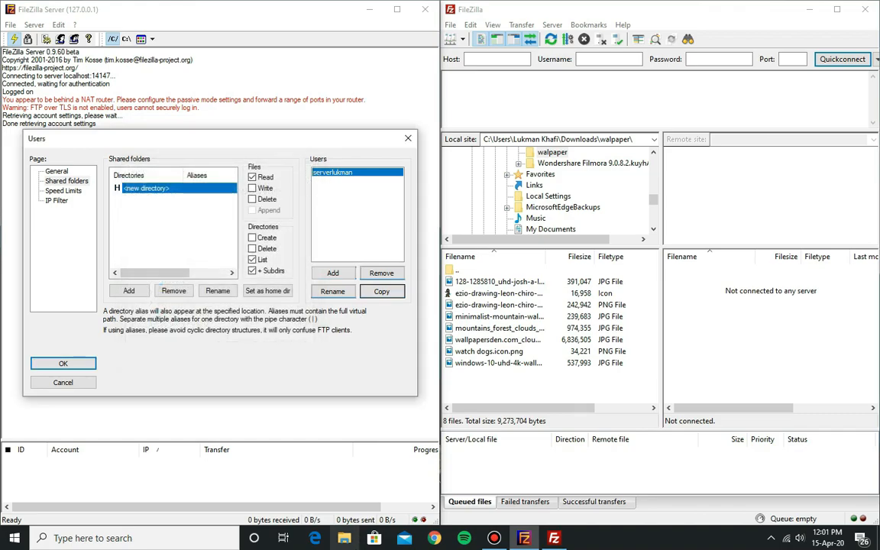
Switch to File Explorer and create a folder named "FTP server" in Documents.
click(349, 539)
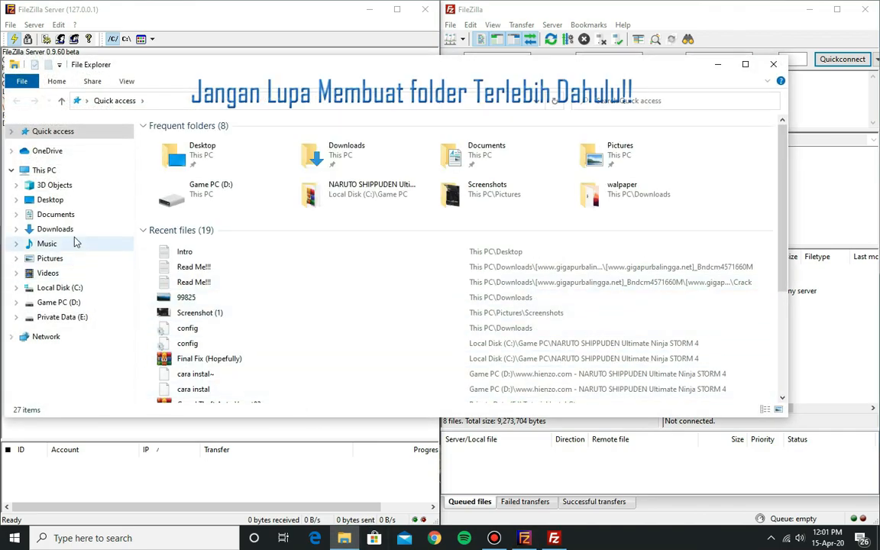
click(68, 219)
right_click(182, 217)
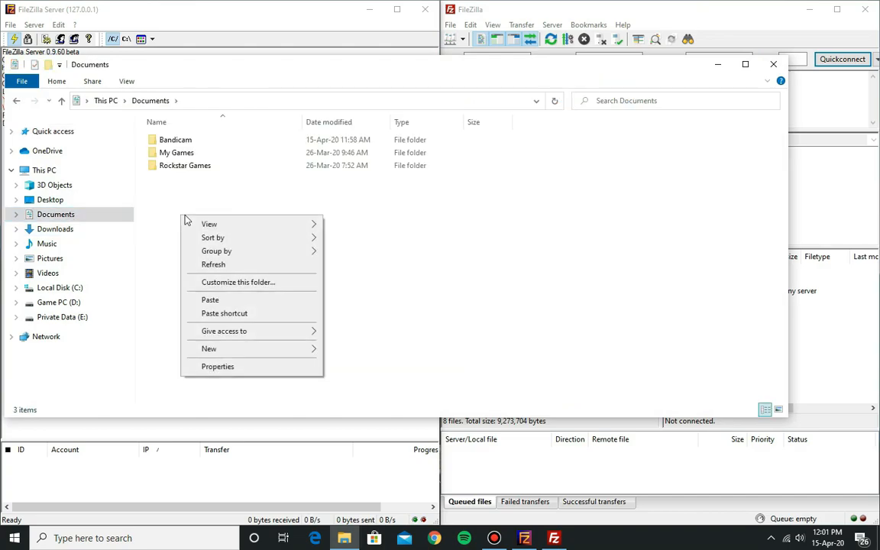
mouse_move(229, 348)
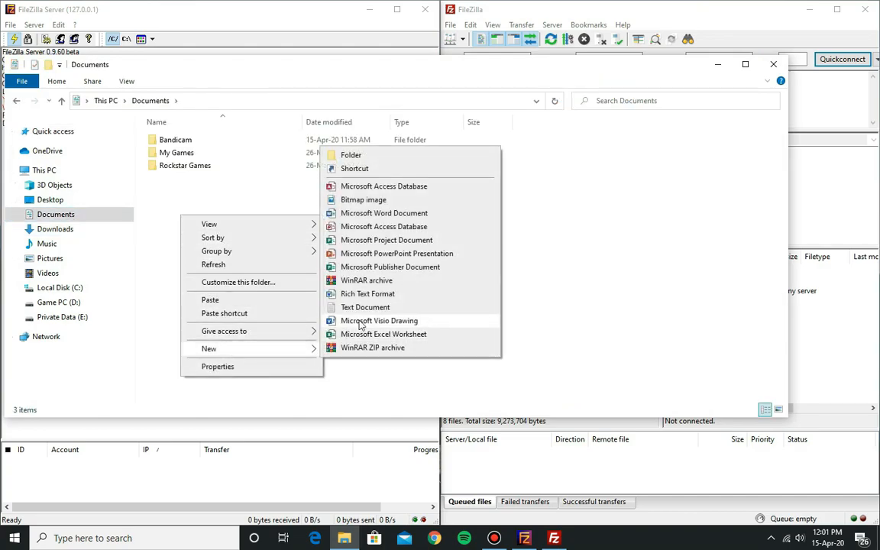
click(352, 155)
key(BackSpace)
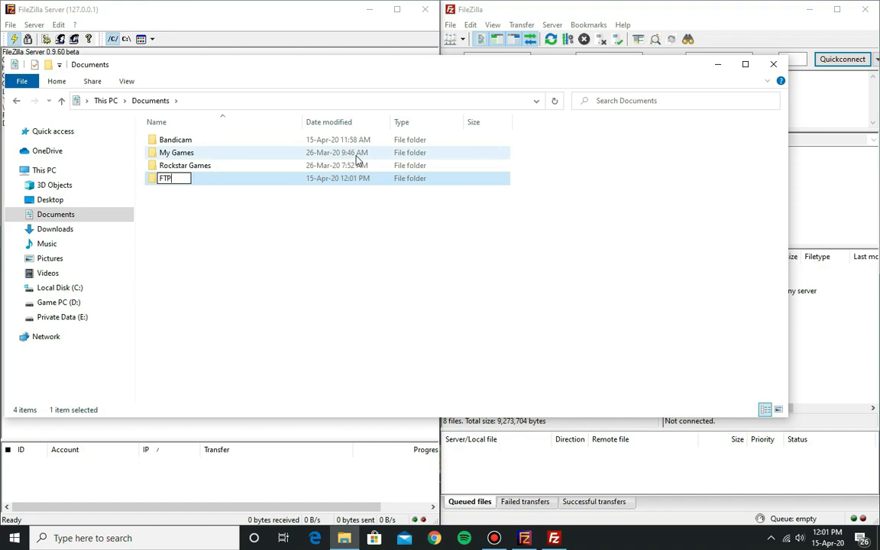
text(FTP server)
key(Return)
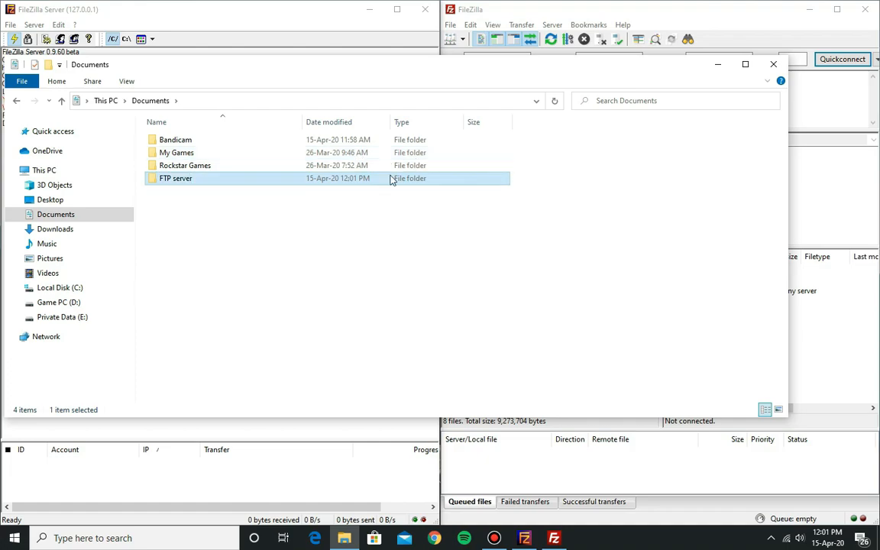
Create a subfolder named after the server account inside the "FTP server" folder and close File Explorer.
double_click(378, 180)
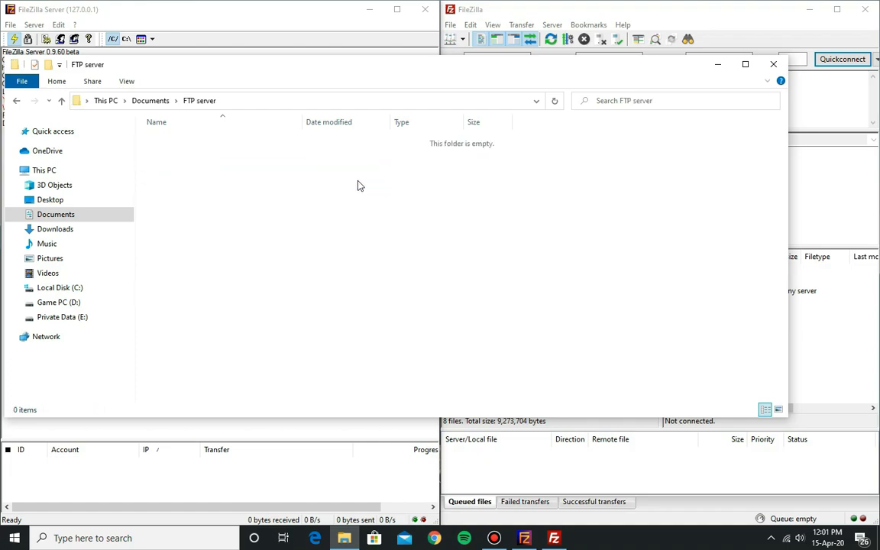
right_click(318, 182)
mouse_move(365, 327)
click(487, 329)
key(BackSpace)
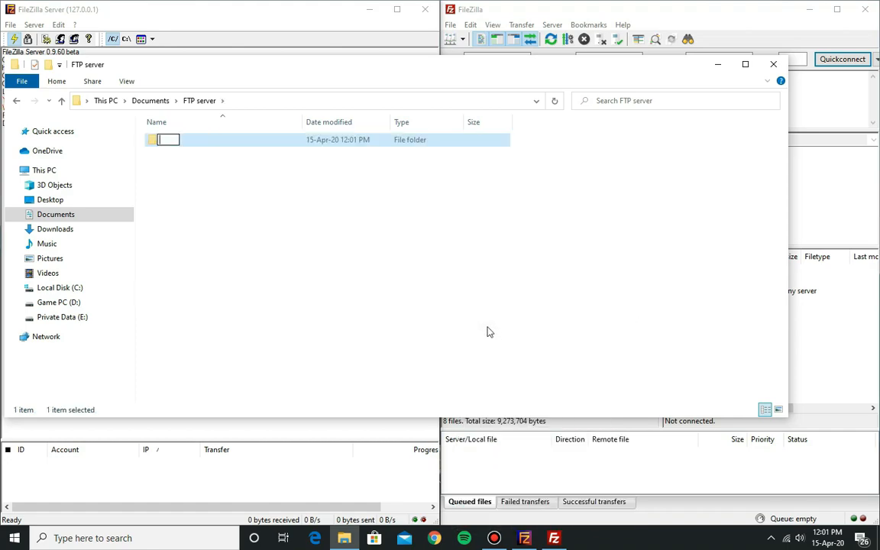
text(serverlukman)
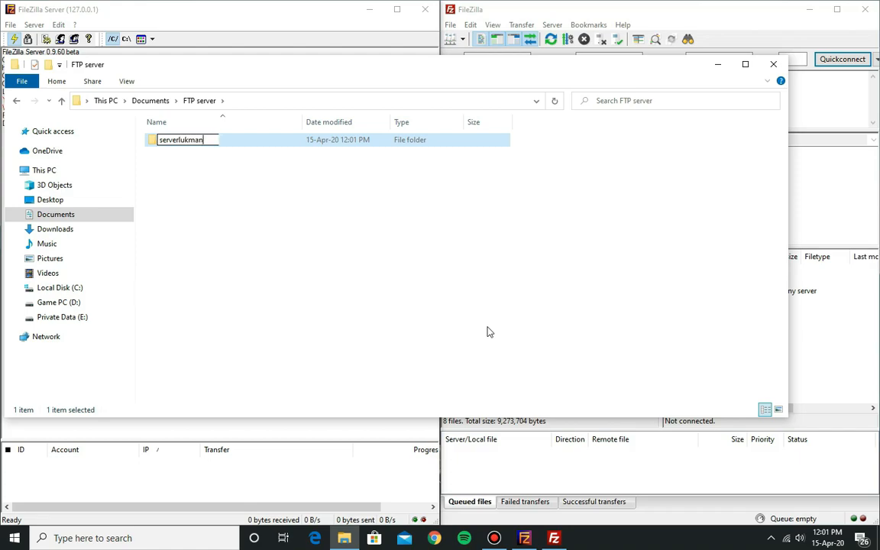
key(Return)
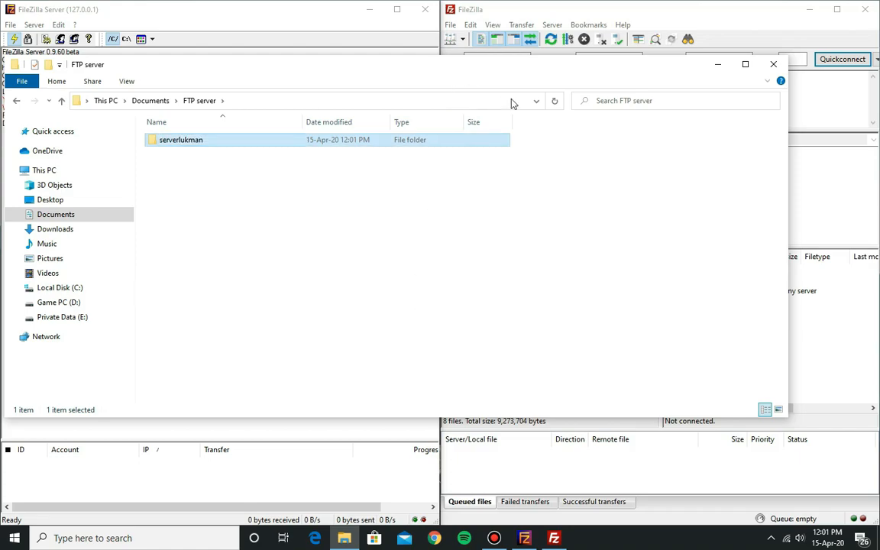
click(776, 65)
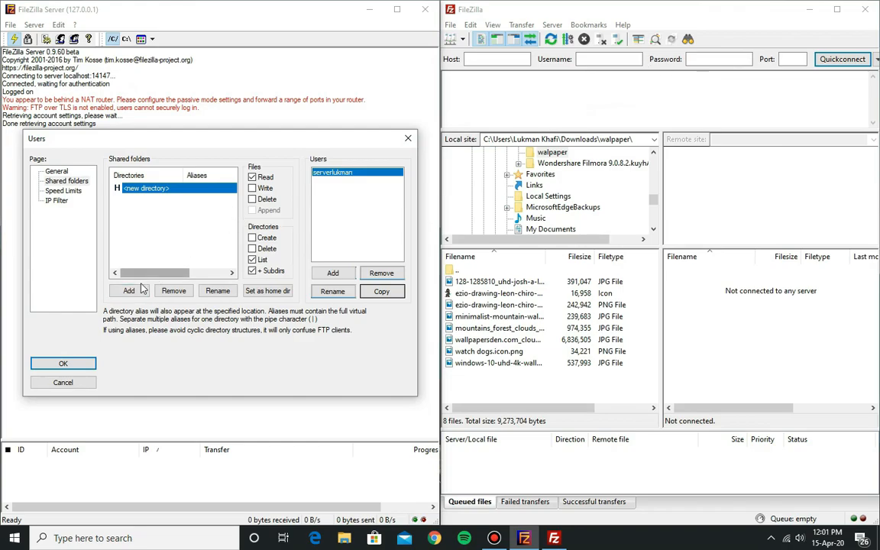
Replace the placeholder entry in the account's shared folders with the account's subfolder inside Documents > FTP server.
click(173, 291)
click(129, 291)
scroll(173, 289, down, 1)
scroll(191, 301, up, 1)
scroll(163, 285, down, 1)
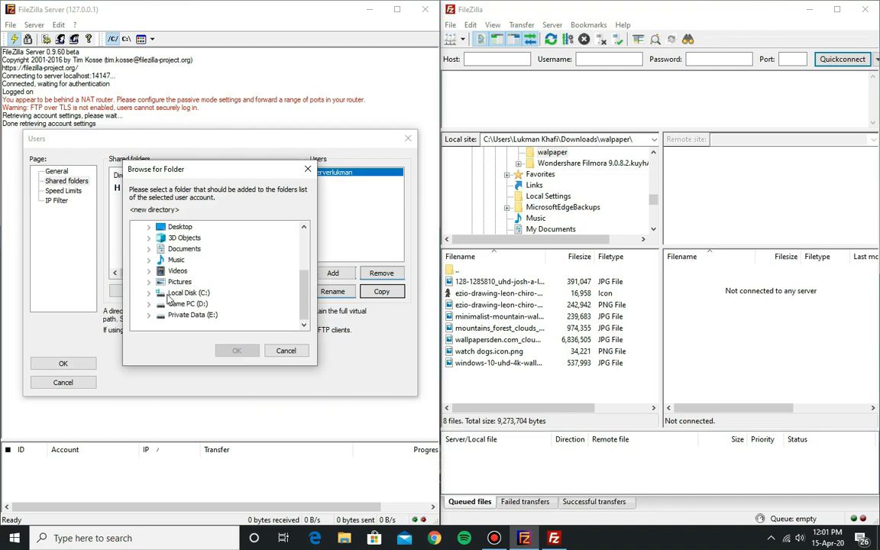
double_click(180, 249)
double_click(184, 274)
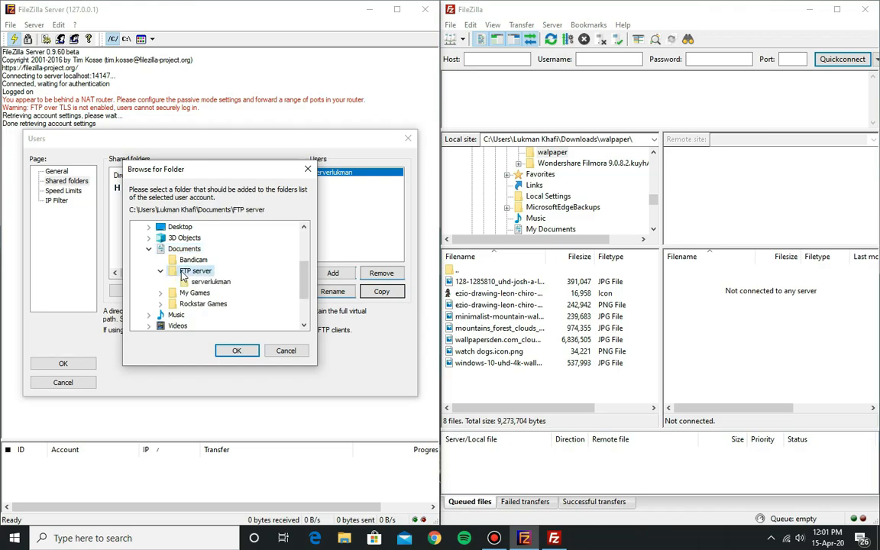
click(236, 351)
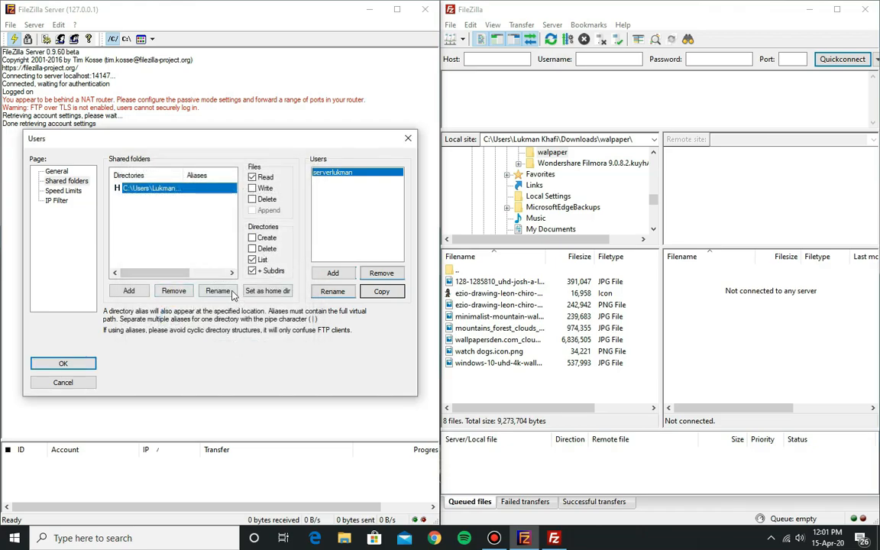
Grant the shared folder Write, Delete and Append file rights plus Create and Delete directory rights, and save the user settings.
click(252, 188)
click(252, 199)
click(252, 210)
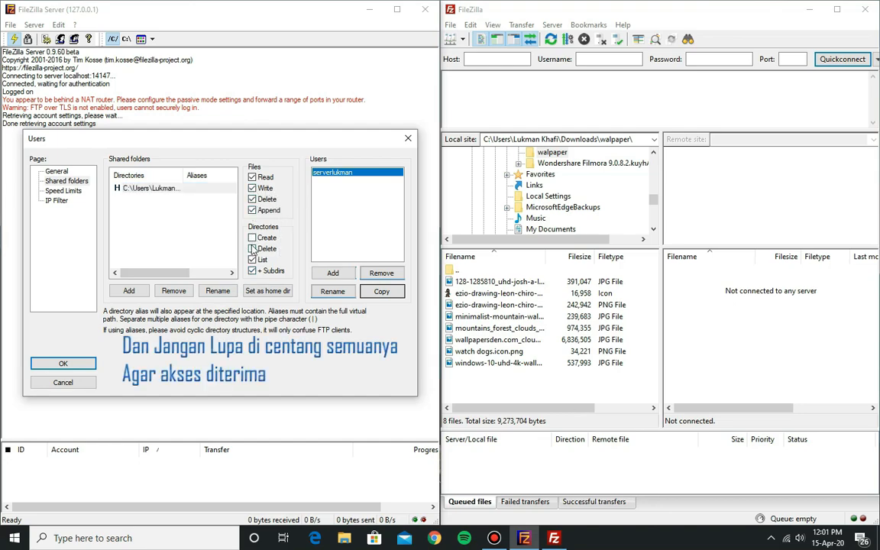
click(252, 237)
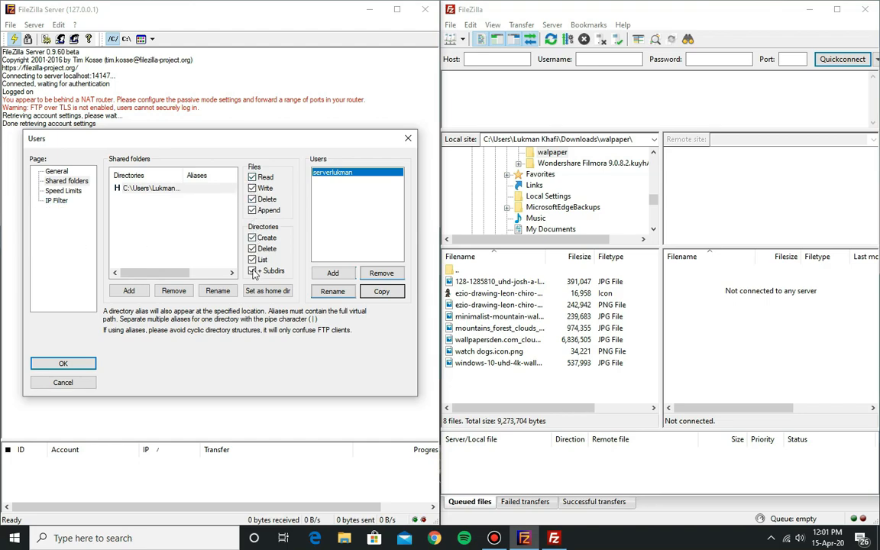
click(66, 364)
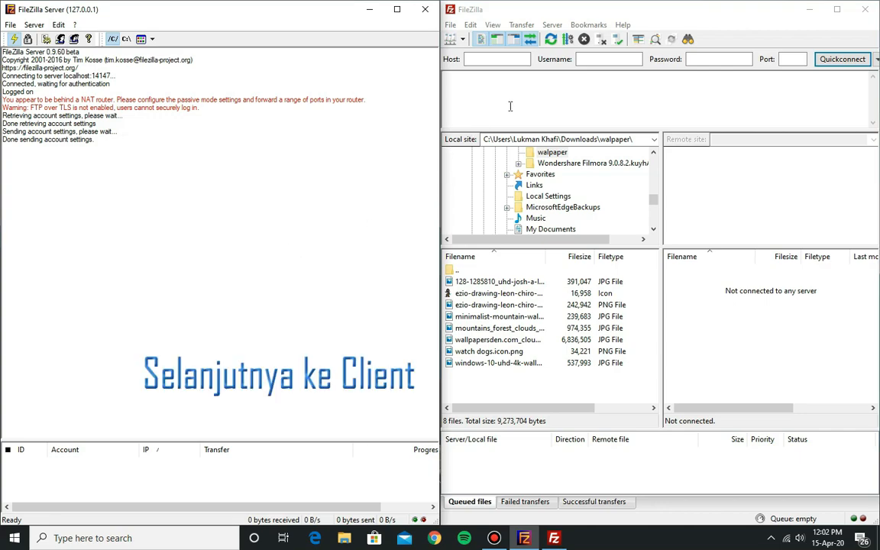
In the FileZilla client, connect to host localhost with the account's user name and password, accepting the insecure FTP connection.
click(498, 60)
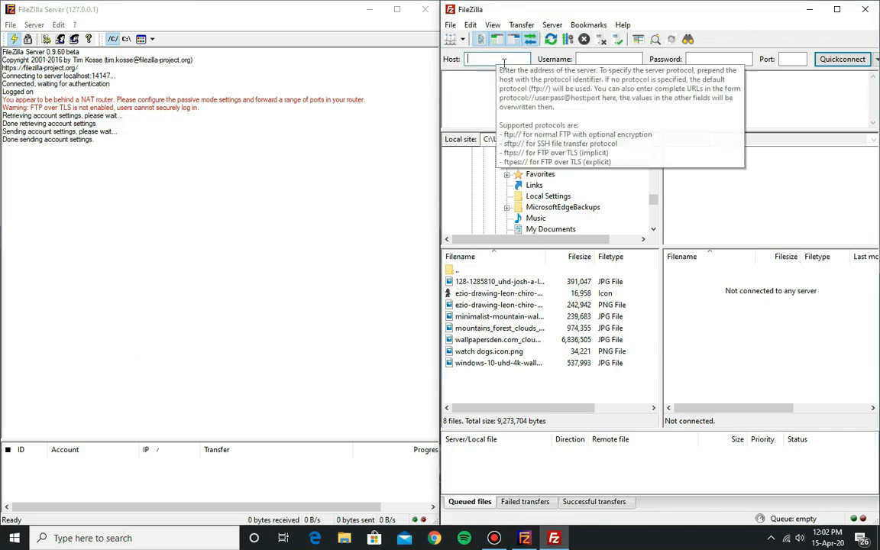
text(localhost)
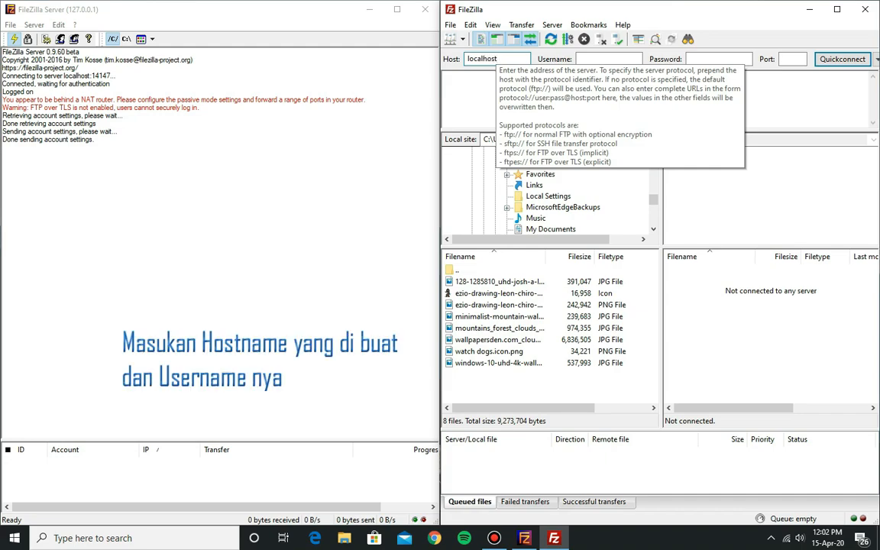
click(616, 56)
text(serverlukman)
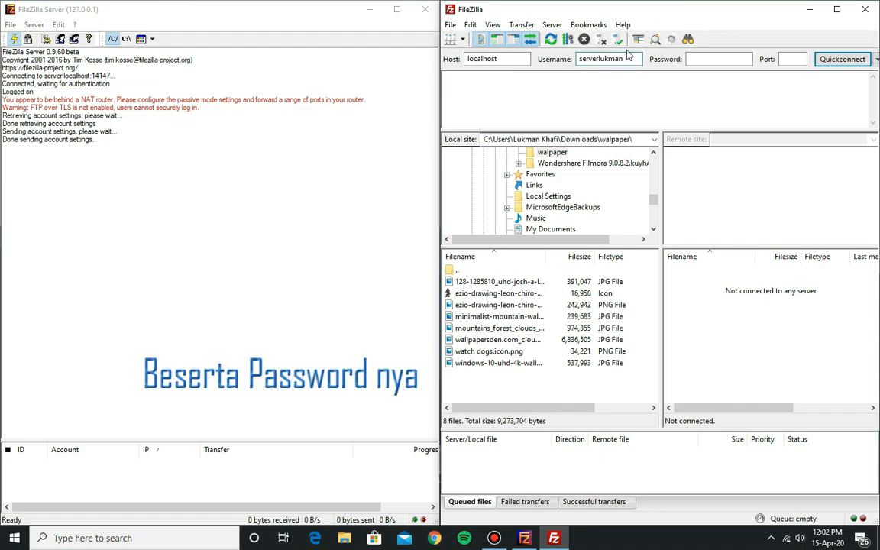
click(702, 59)
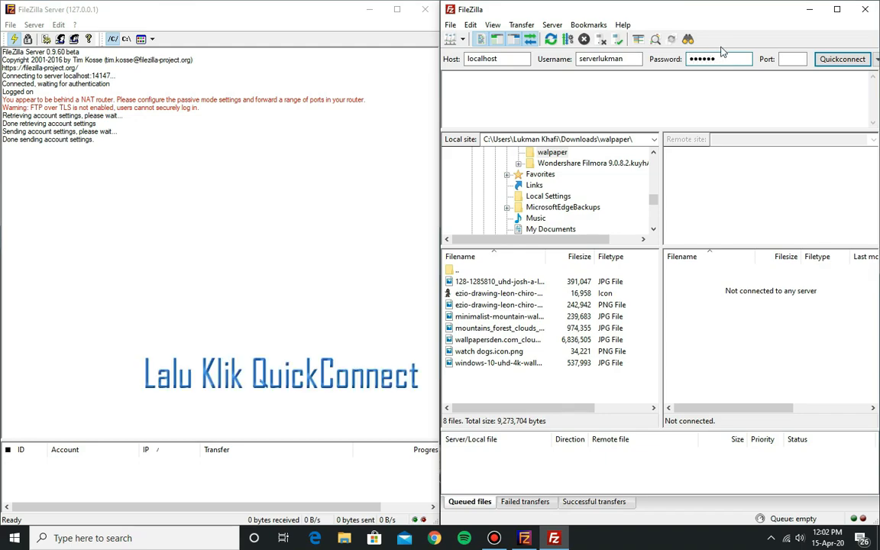
click(832, 61)
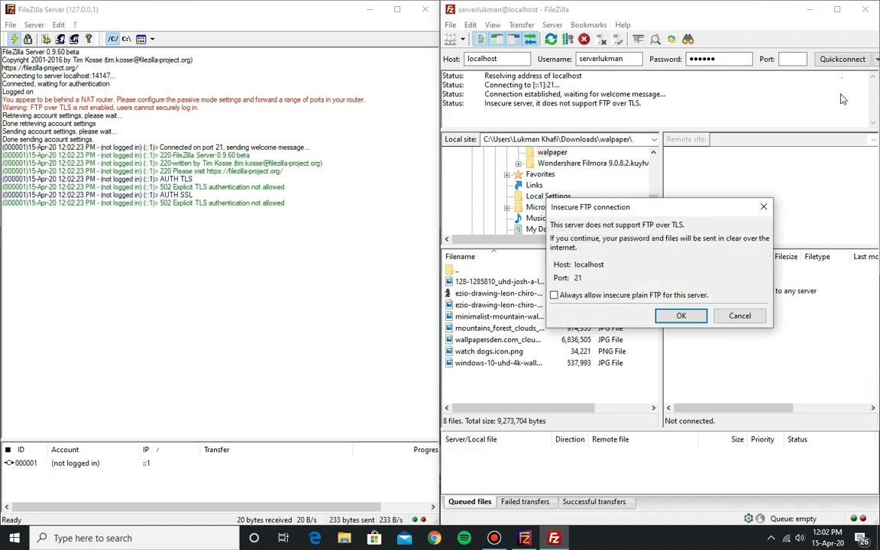
click(678, 317)
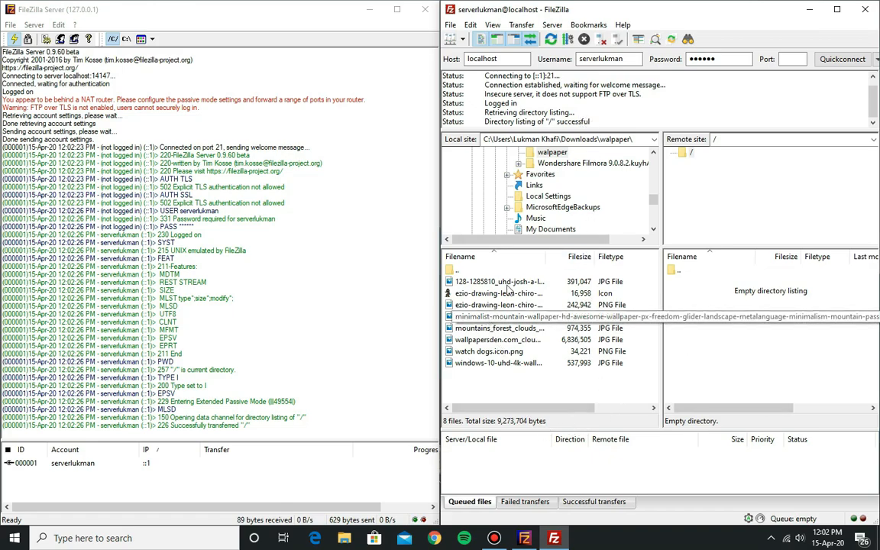
Reverse the local file list's name order, browse the parent Downloads folder and reopen the walpaper folder.
click(460, 258)
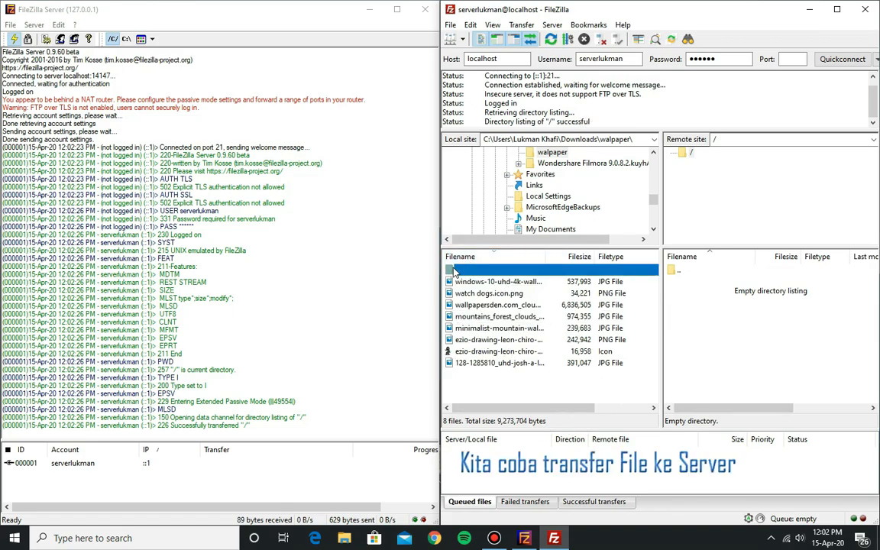
double_click(461, 269)
scroll(498, 306, down, 2)
scroll(553, 328, up, 2)
scroll(554, 328, down, 2)
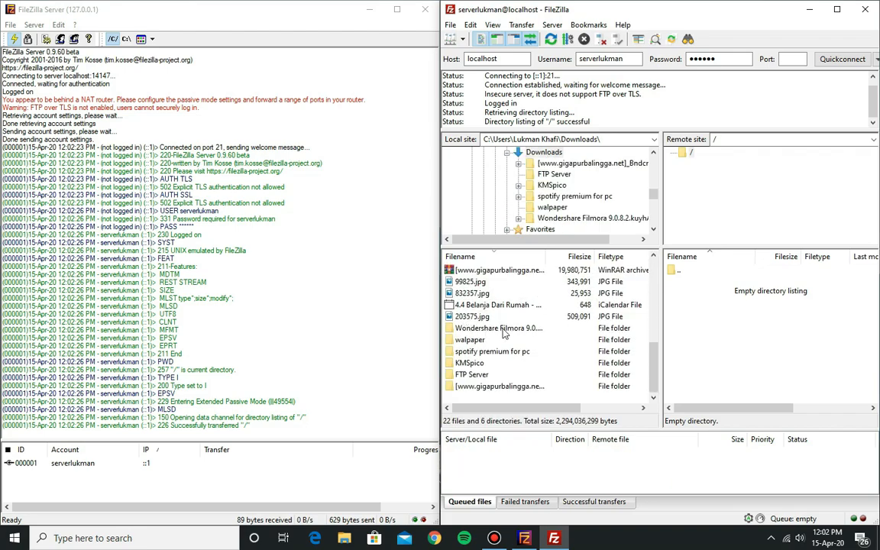
double_click(470, 340)
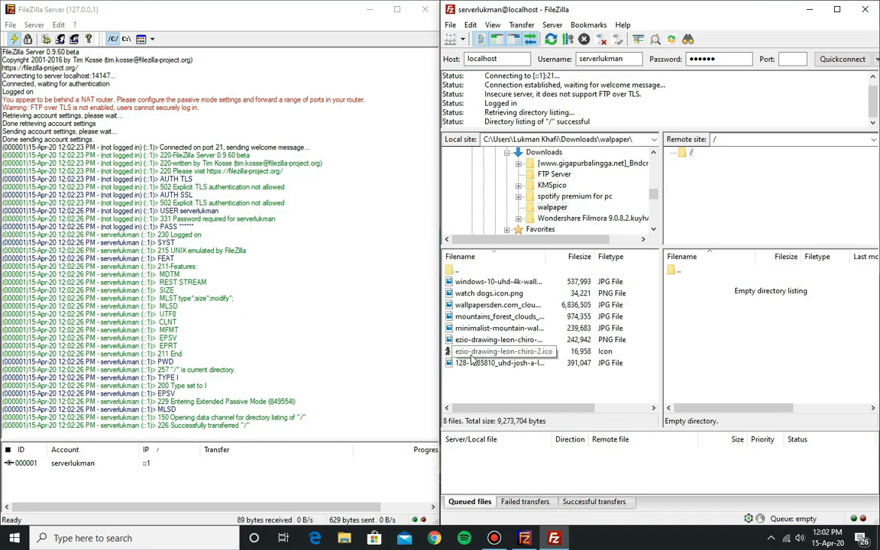
Upload the minimalist-mountain wallpaper JPG from the local walpaper folder to the server's root directory.
drag(489, 328, 499, 340)
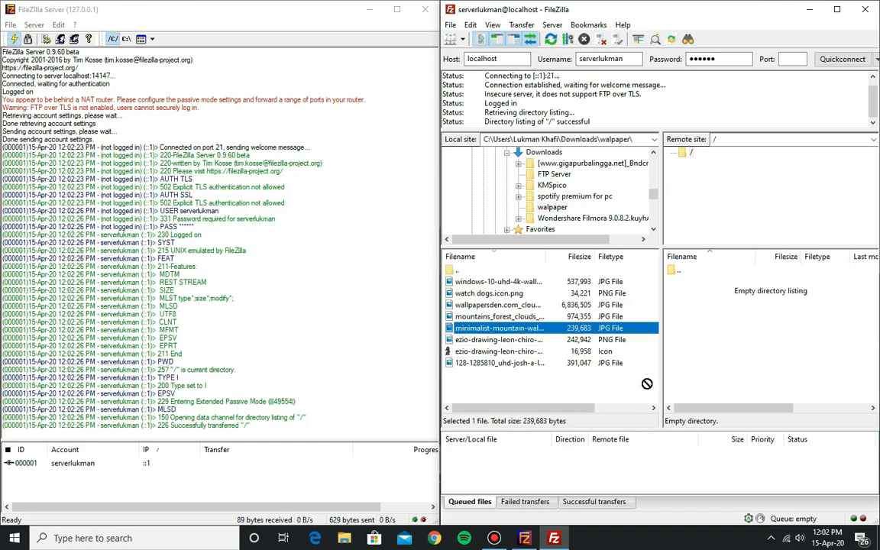
drag(740, 288, 741, 289)
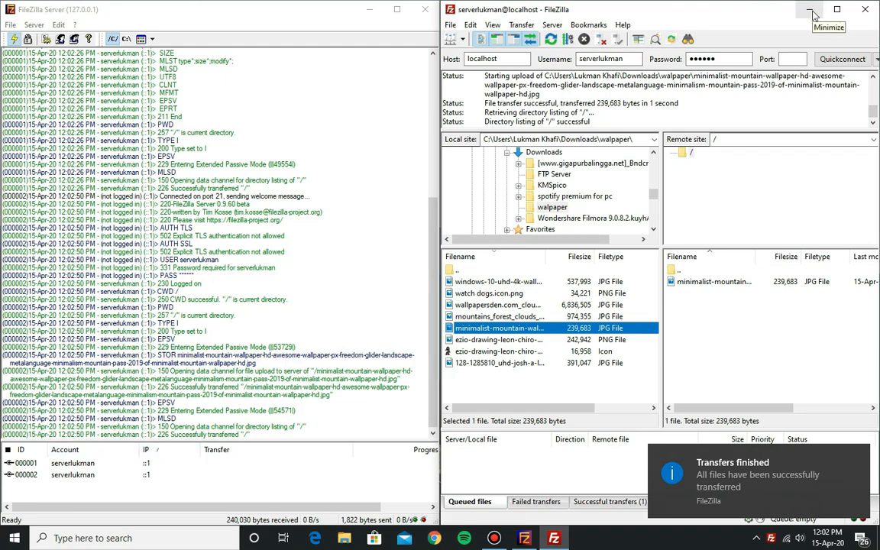
Switch to File Explorer and check the account's subfolder in Documents > FTP server for the uploaded wallpaper.
click(343, 539)
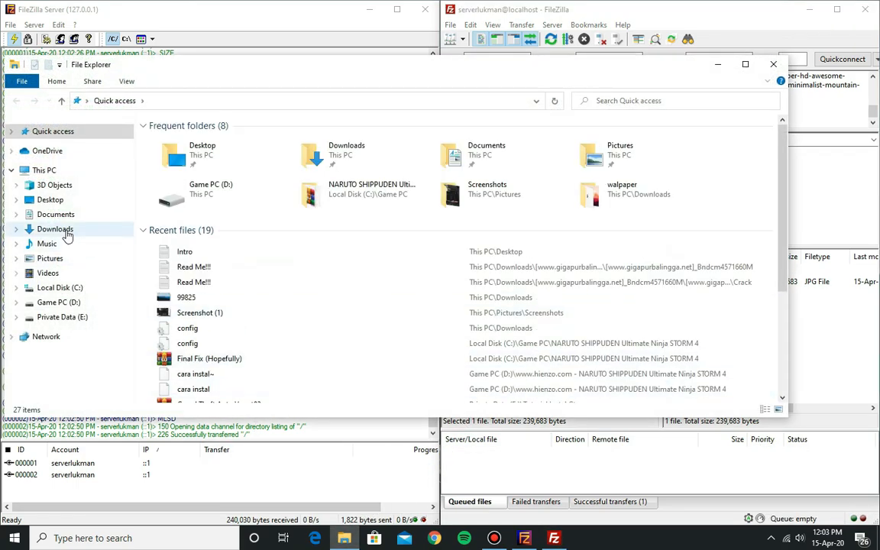
click(65, 215)
double_click(165, 151)
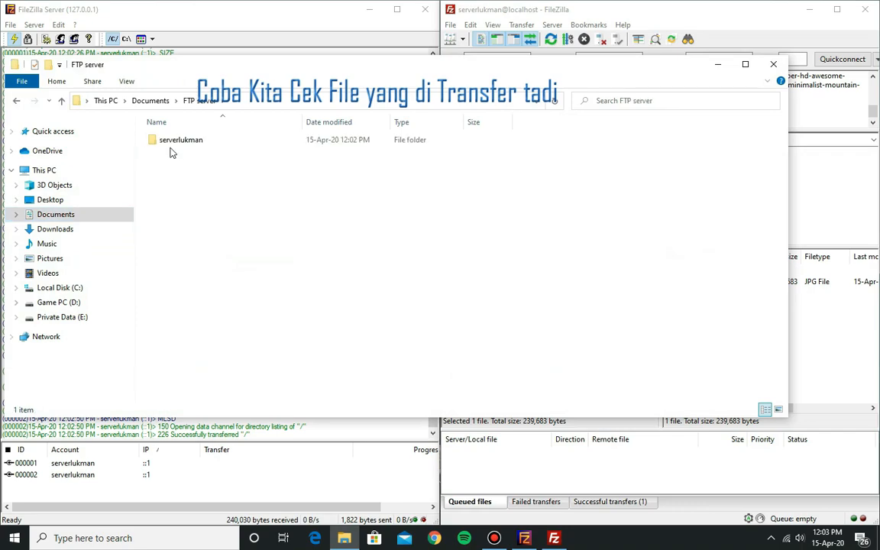
double_click(172, 142)
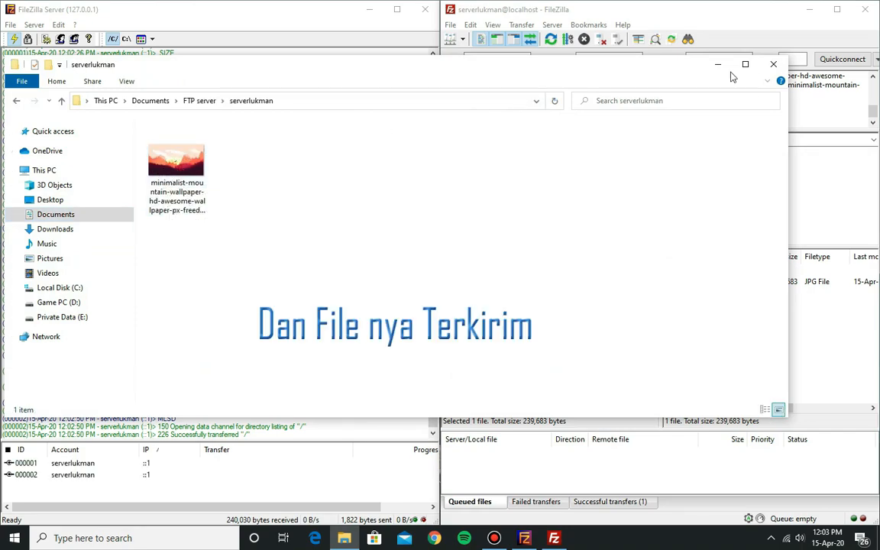
Close File Explorer and minimize both the FileZilla client and FileZilla Server windows.
click(771, 67)
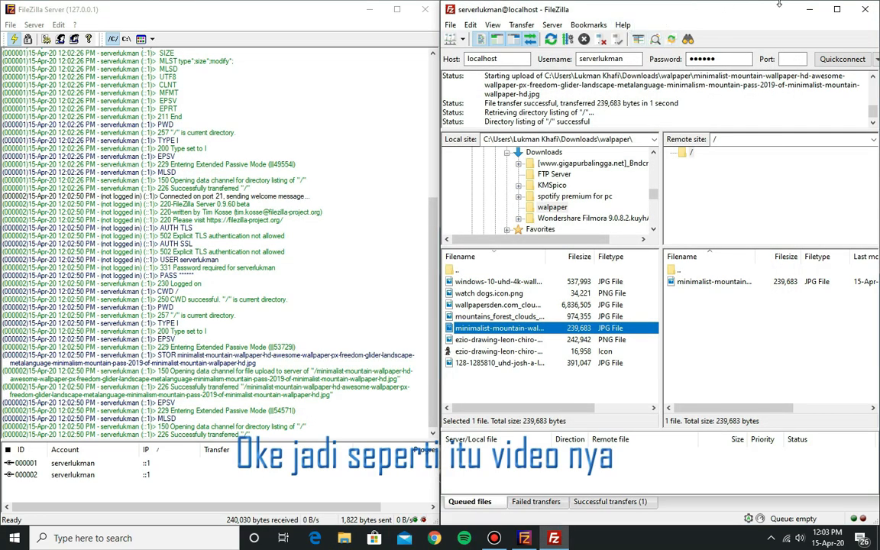
click(815, 15)
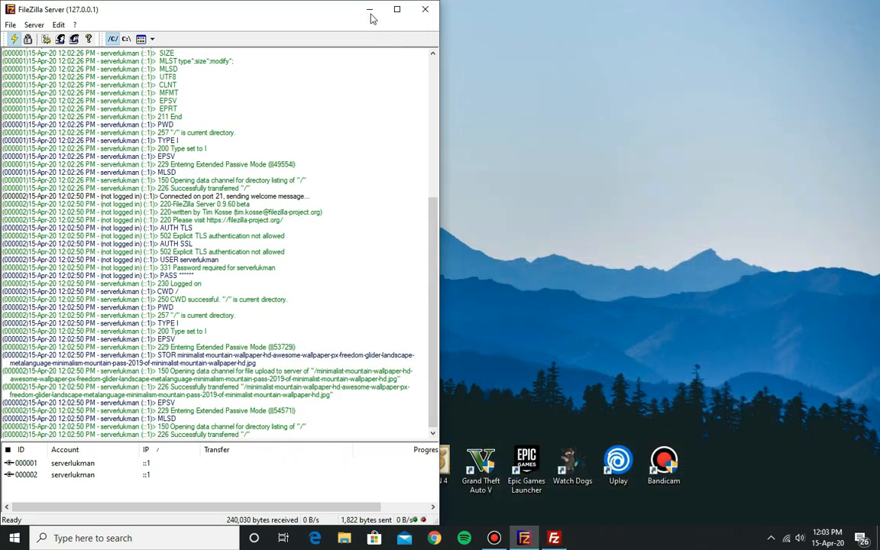
click(370, 10)
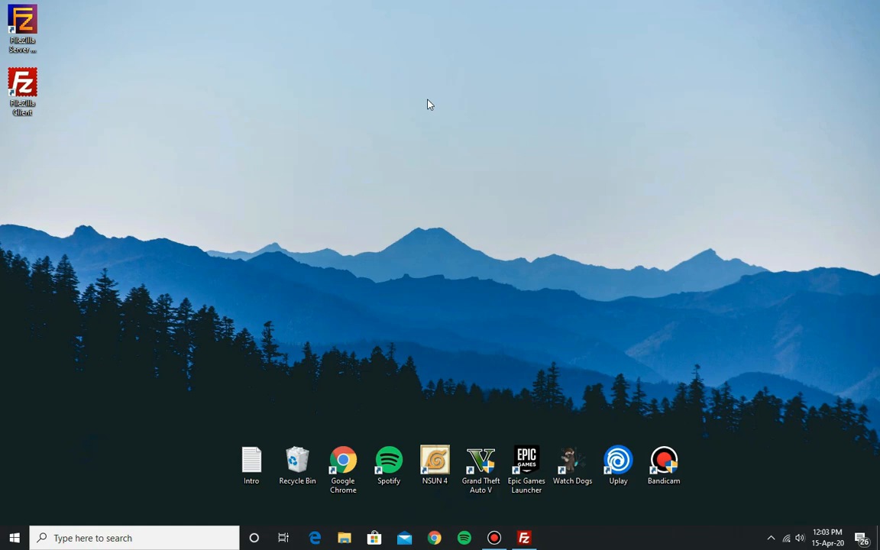